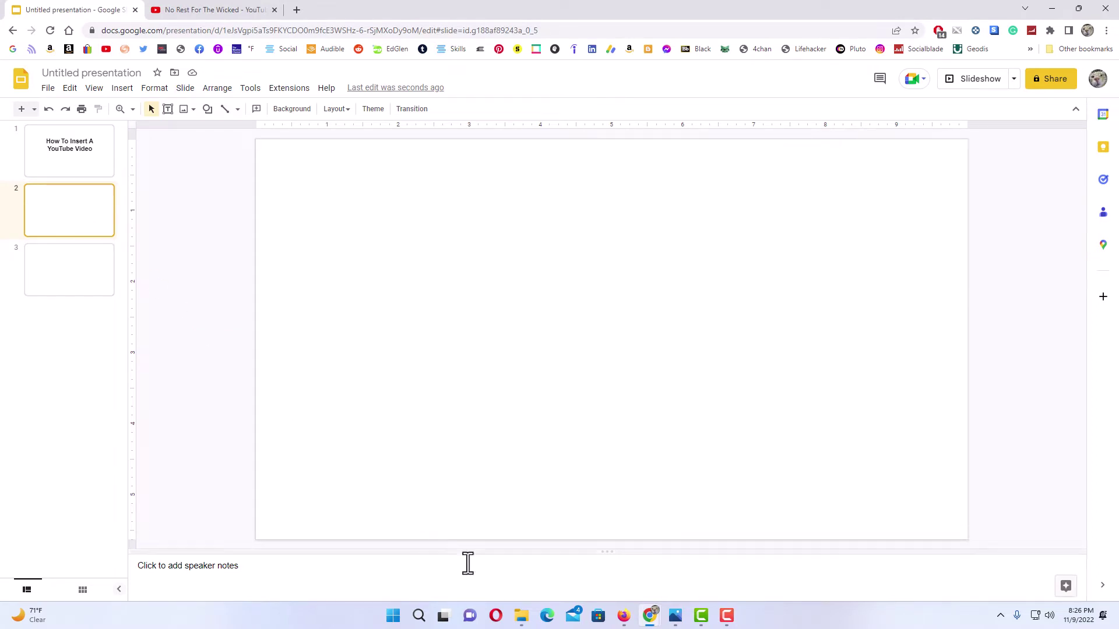
- Place Curtains.png on slide 2 at the top-left and stretch it to cover the slide
{"action": "left_click", "coordinate": [521, 616]}
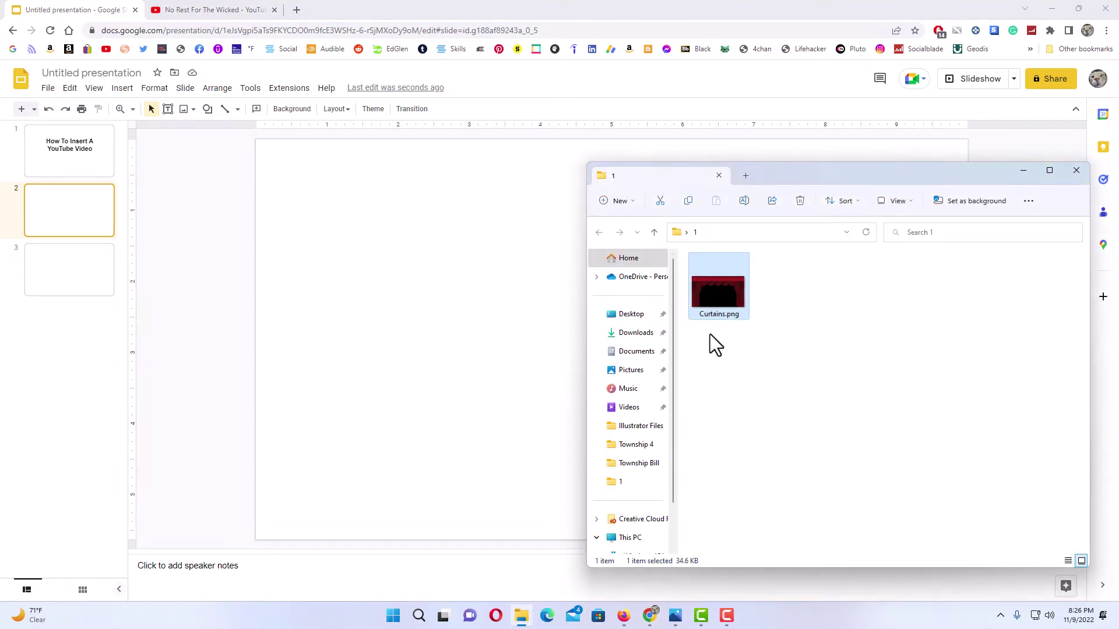
{"action": "left_click_drag", "start_coordinate": [720, 291], "coordinate": [458, 282]}
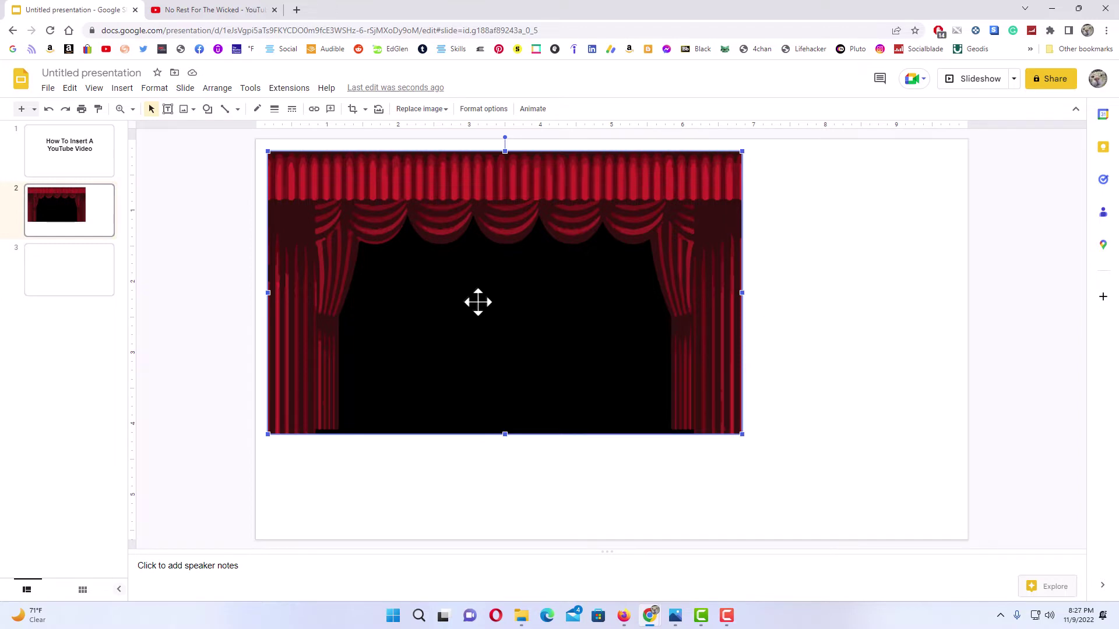
{"action": "left_click_drag", "start_coordinate": [477, 301], "coordinate": [469, 293]}
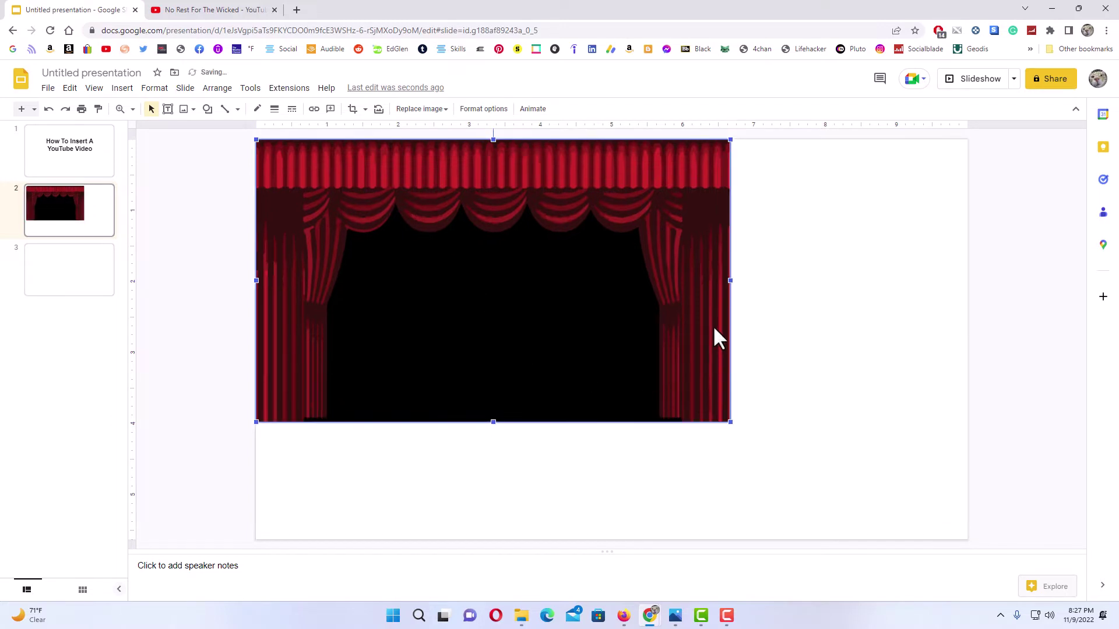
{"action": "left_click_drag", "start_coordinate": [730, 281], "coordinate": [968, 286]}
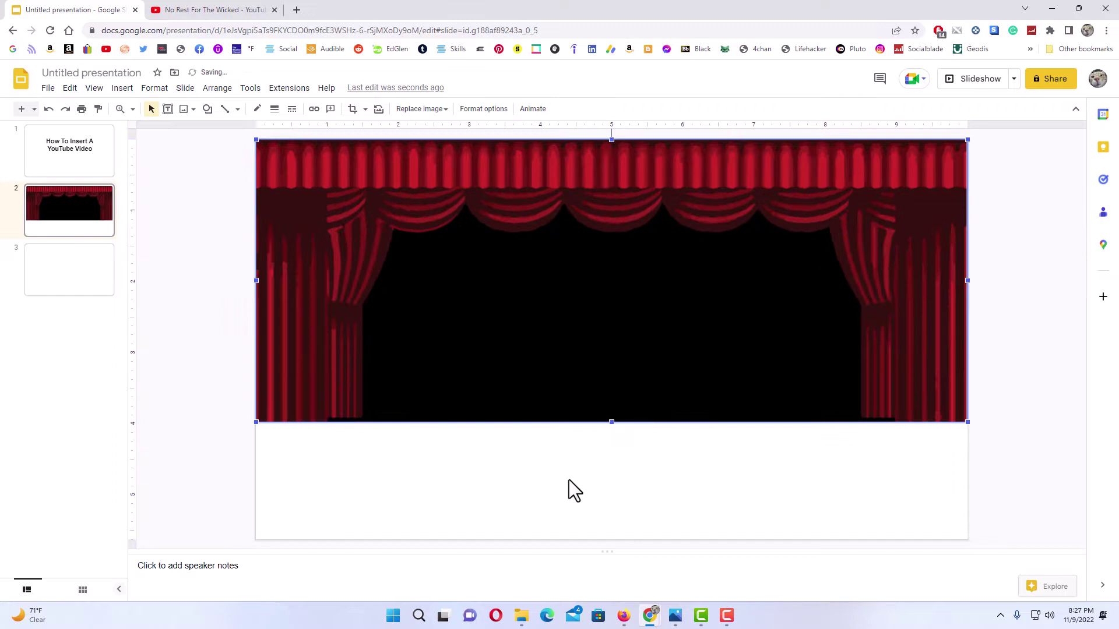
{"action": "left_click_drag", "start_coordinate": [610, 423], "coordinate": [612, 540]}
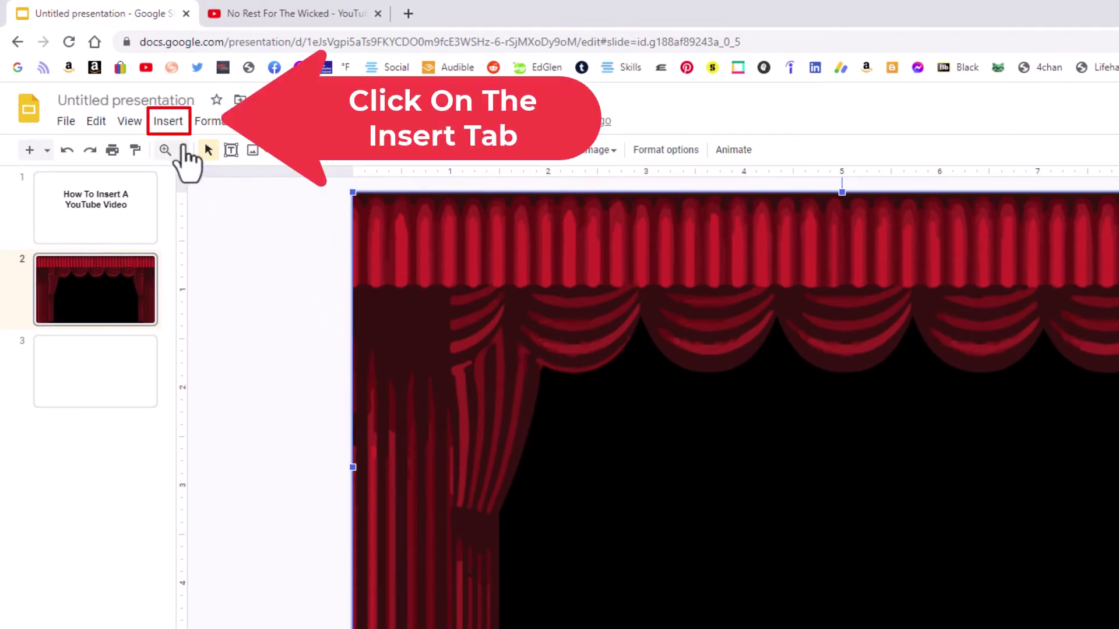
- Open the Insert video dialog on its By URL tab
{"action": "left_click", "coordinate": [174, 127]}
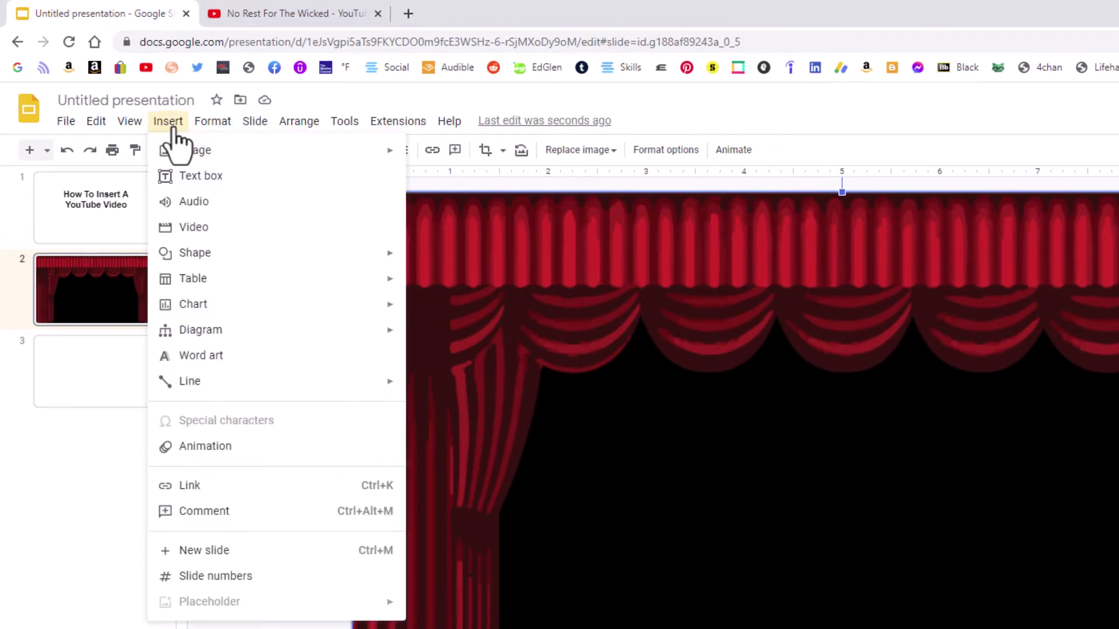
{"action": "left_click", "coordinate": [205, 228]}
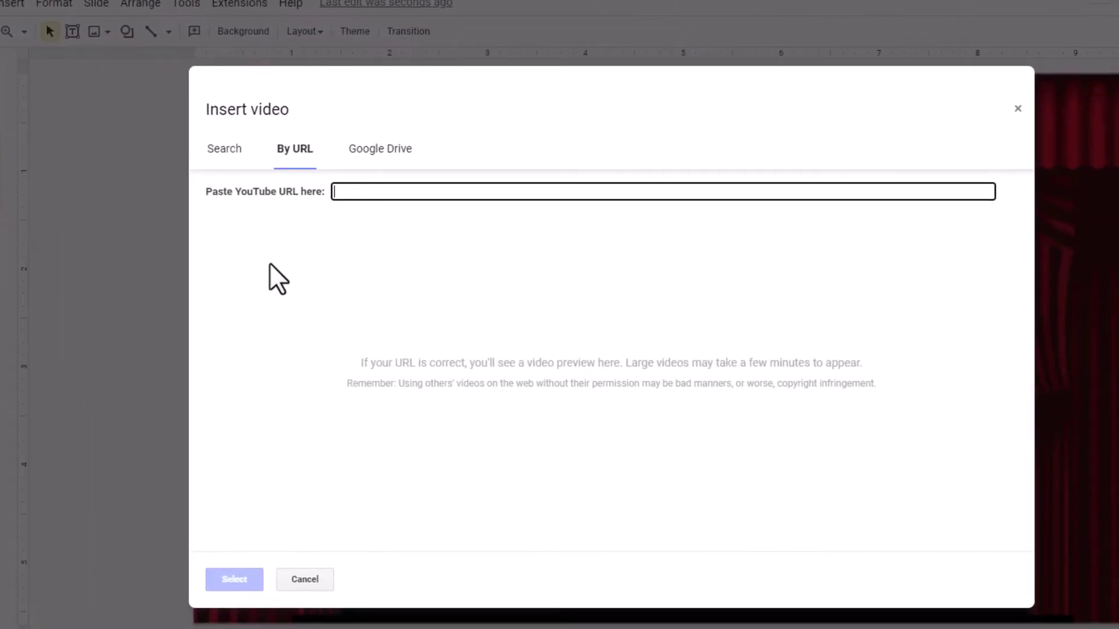
{"action": "left_click", "coordinate": [221, 167]}
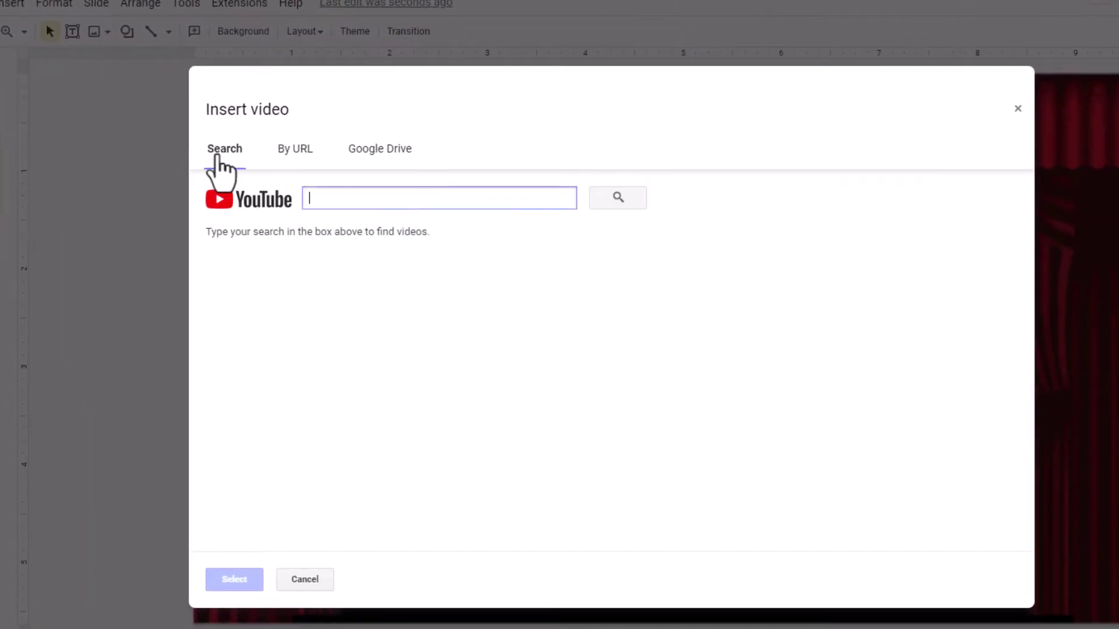
{"action": "left_click", "coordinate": [293, 160]}
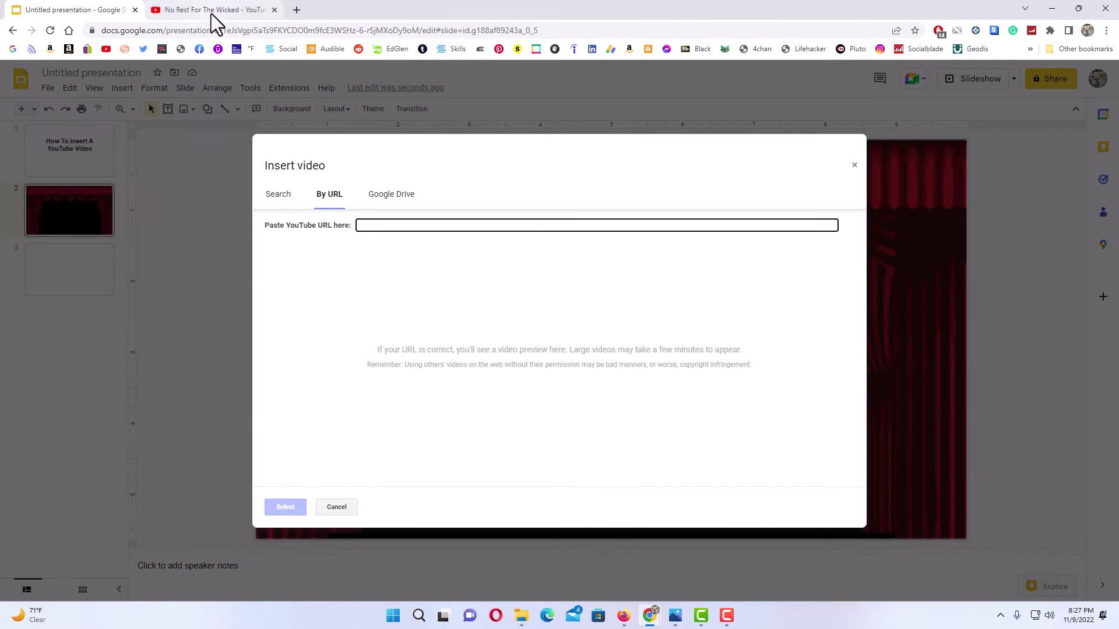
- Copy the share link of the Camtasia transitions video on YouTube
{"action": "left_click", "coordinate": [211, 10]}
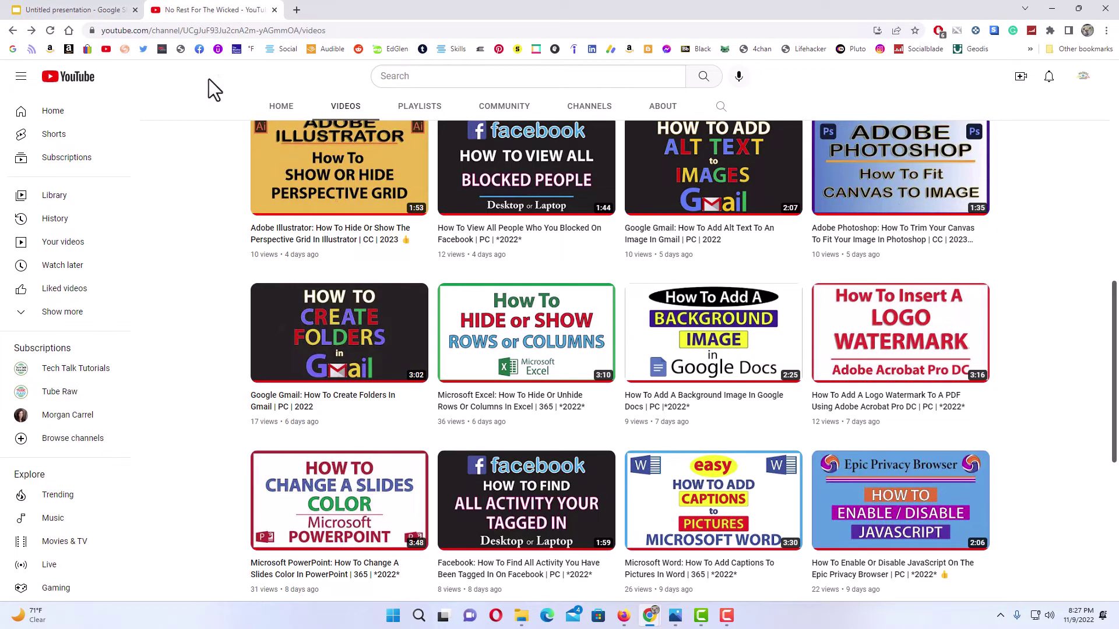
{"action": "scroll", "coordinate": [243, 338], "scroll_direction": "up", "scroll_amount": 2}
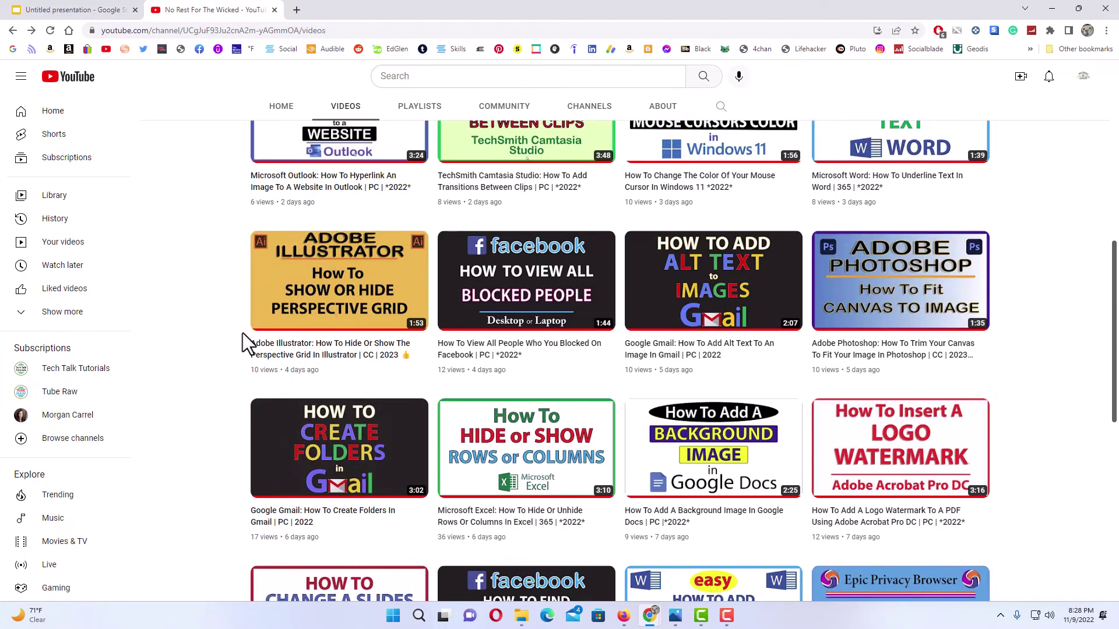
{"action": "scroll", "coordinate": [243, 342], "scroll_direction": "up", "scroll_amount": 2}
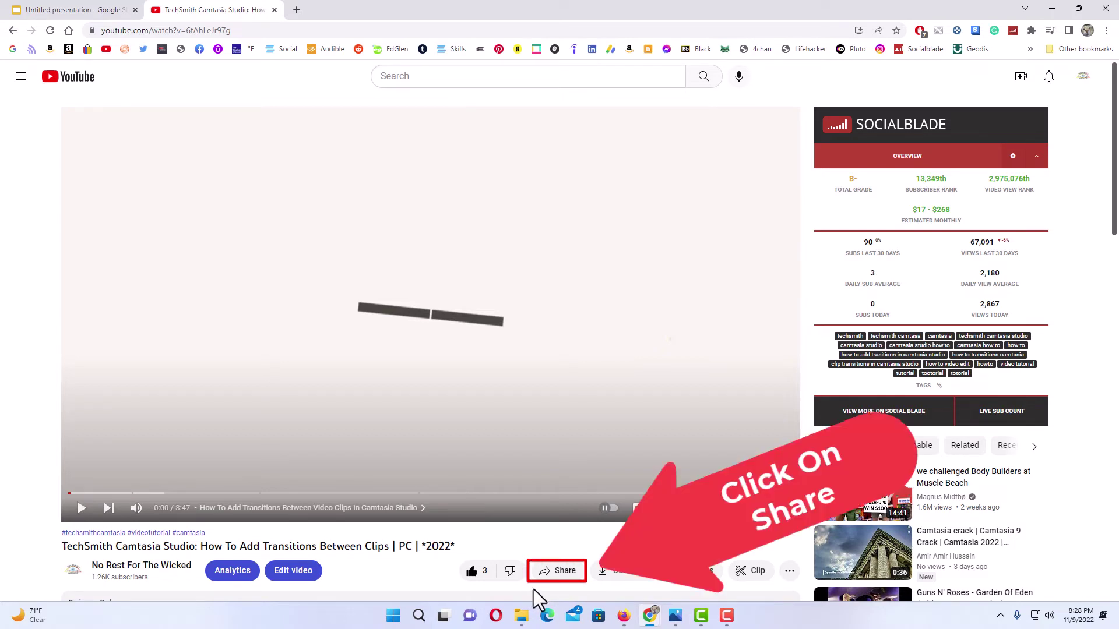
{"action": "left_click", "coordinate": [567, 576]}
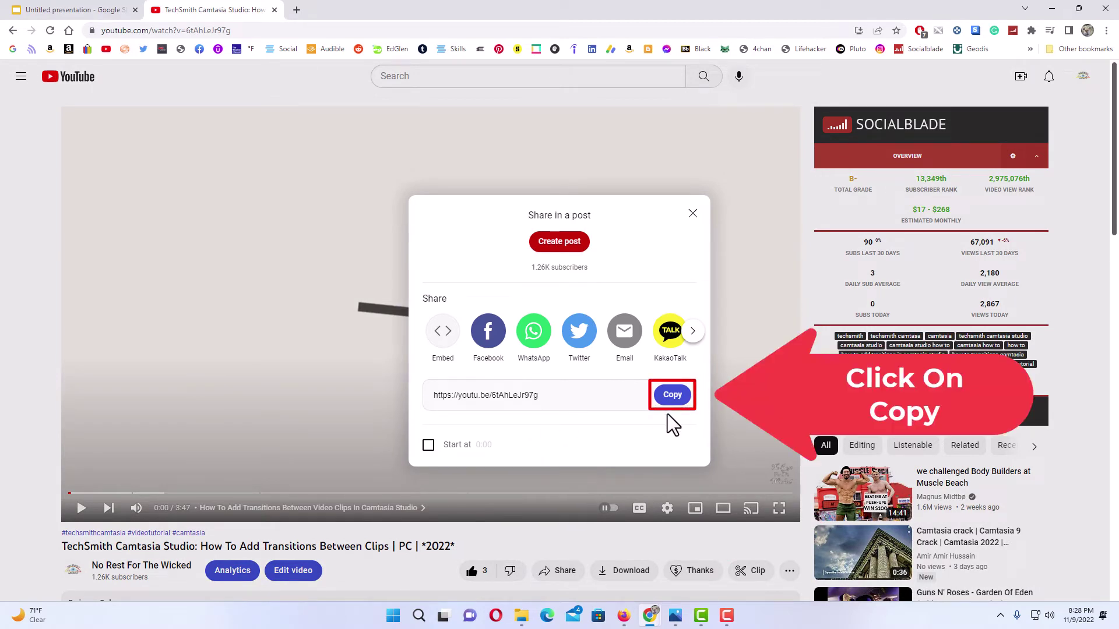
{"action": "left_click", "coordinate": [674, 400]}
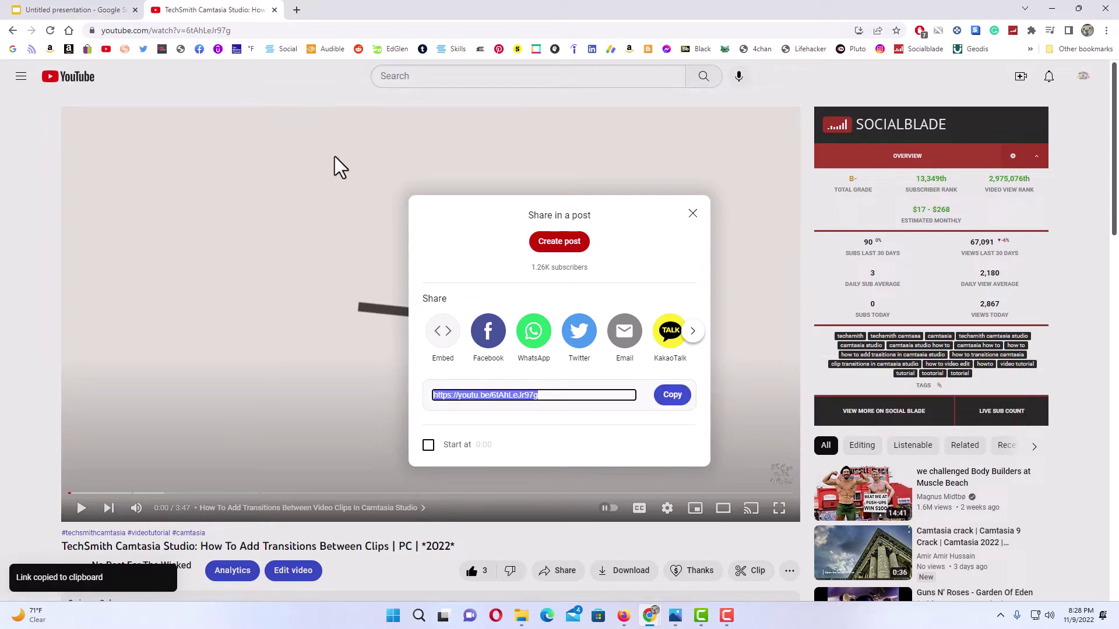
{"action": "left_click", "coordinate": [692, 216]}
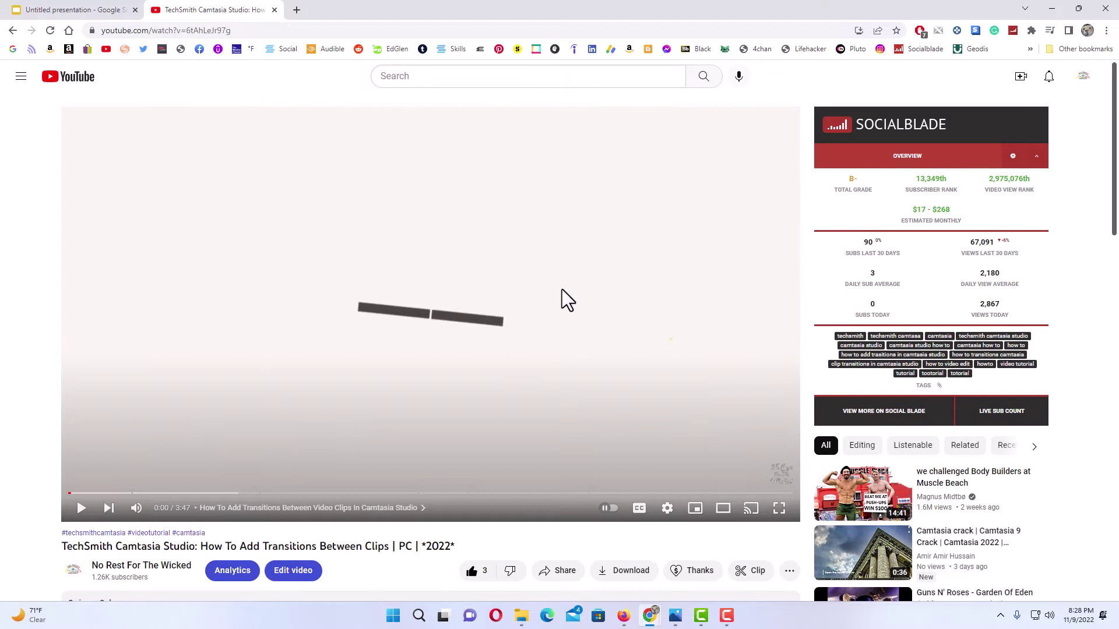
- Paste the copied YouTube link into the slide's Insert video dialog
{"action": "left_click", "coordinate": [103, 12]}
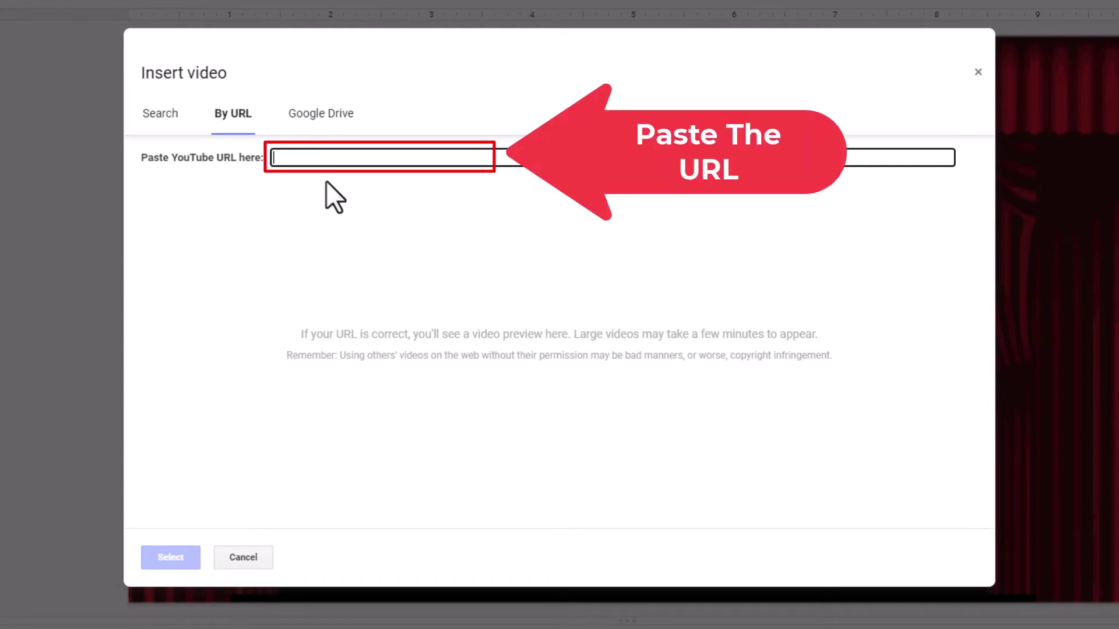
{"action": "key", "text": "ctrl+v"}
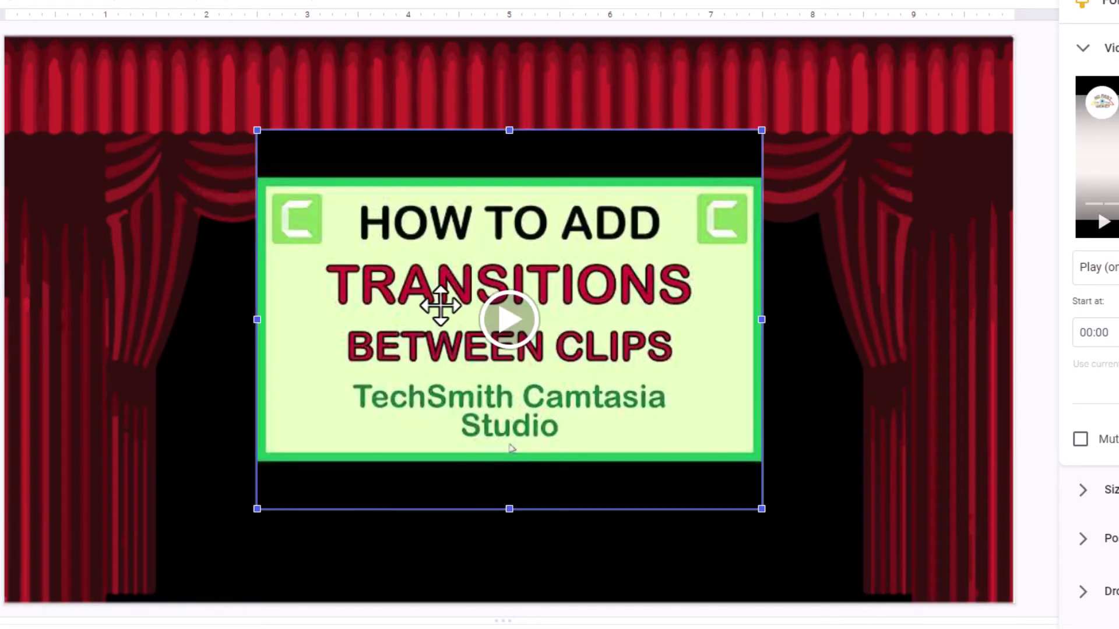
- Move the video down into the curtain opening and widen it on both sides
{"action": "left_click_drag", "start_coordinate": [441, 299], "coordinate": [440, 318]}
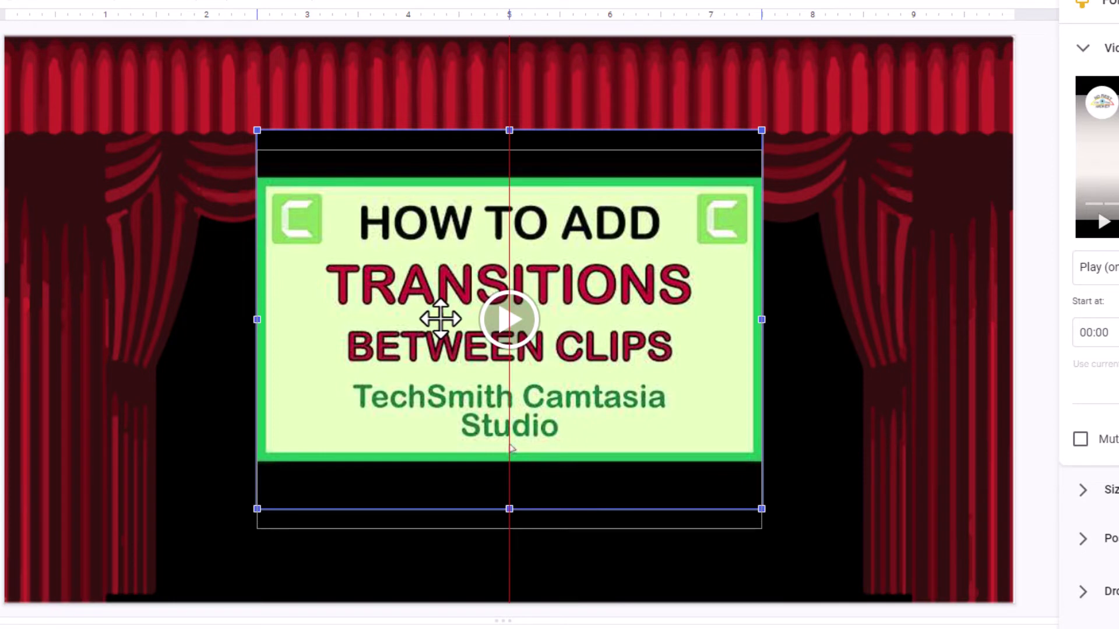
{"action": "left_click_drag", "start_coordinate": [447, 278], "coordinate": [429, 350]}
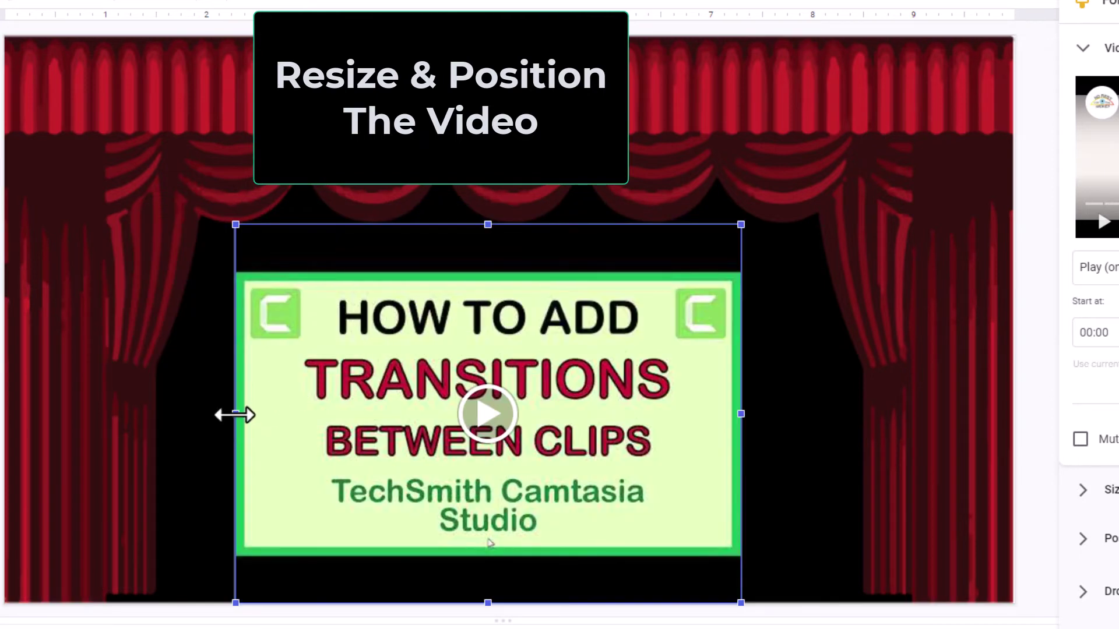
{"action": "left_click_drag", "start_coordinate": [235, 415], "coordinate": [190, 416]}
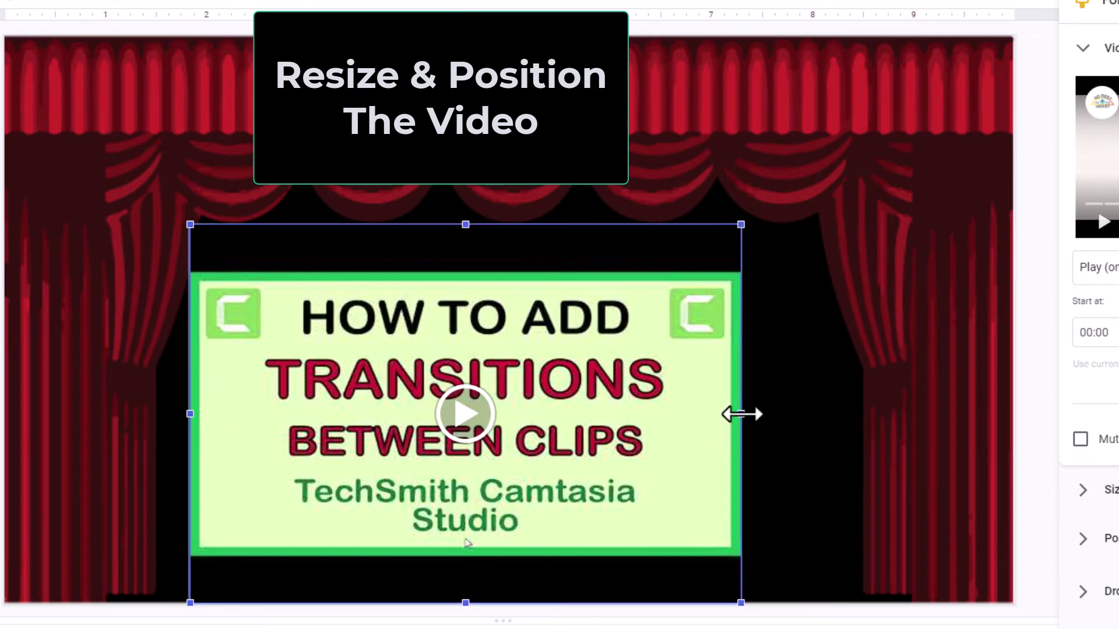
{"action": "left_click_drag", "start_coordinate": [740, 414], "coordinate": [813, 412]}
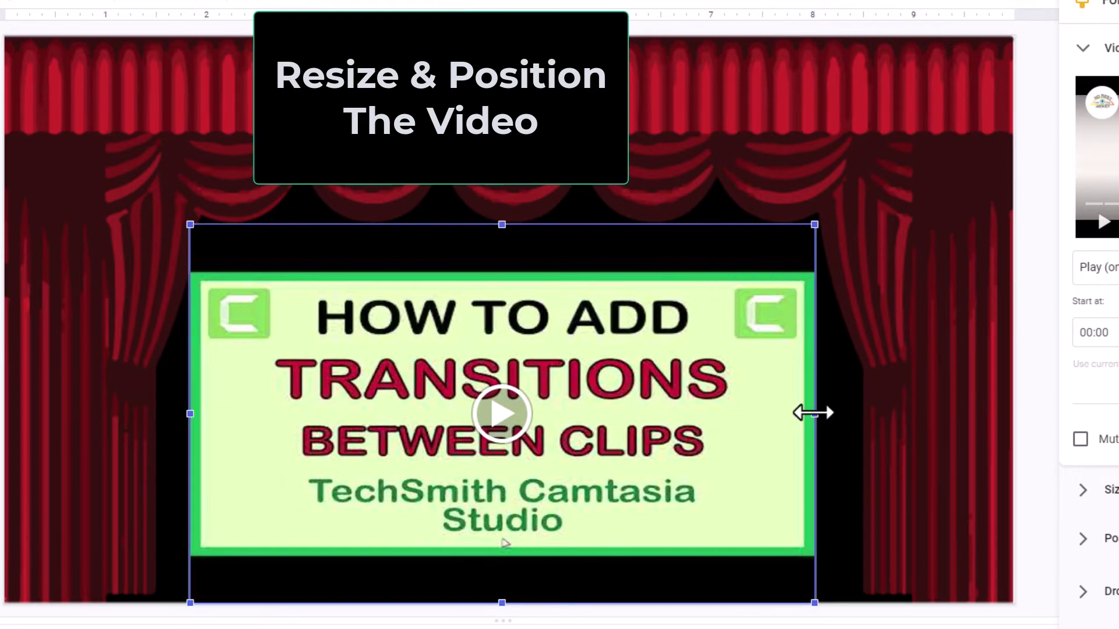
{"action": "left_click", "coordinate": [874, 435]}
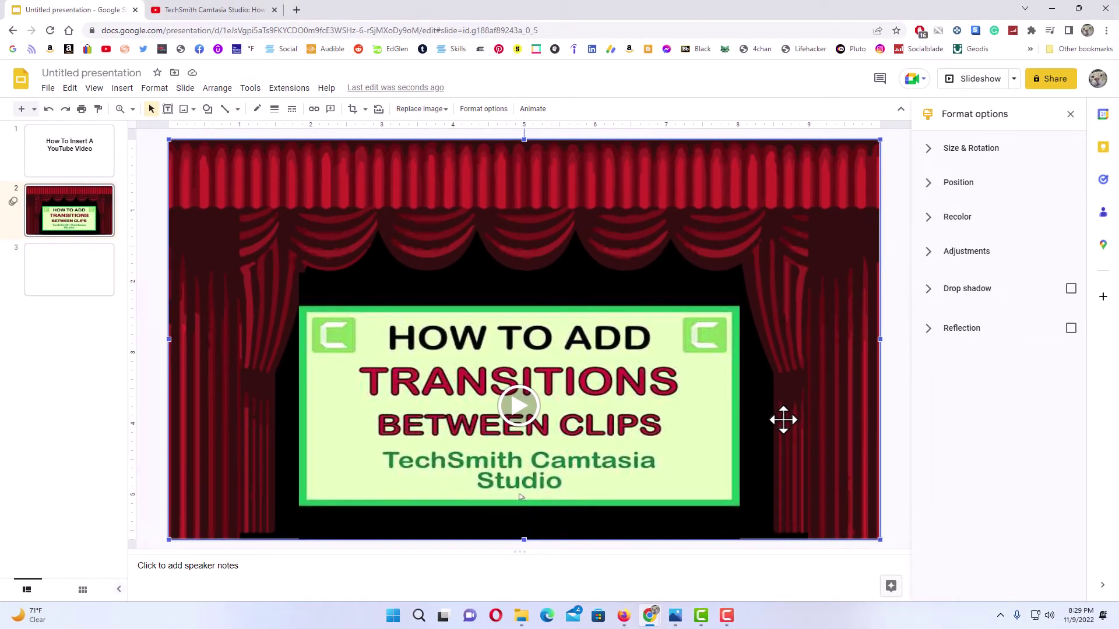
- Set the video's playback to Play (automatically) and leave Mute audio unchecked
{"action": "left_click", "coordinate": [616, 379]}
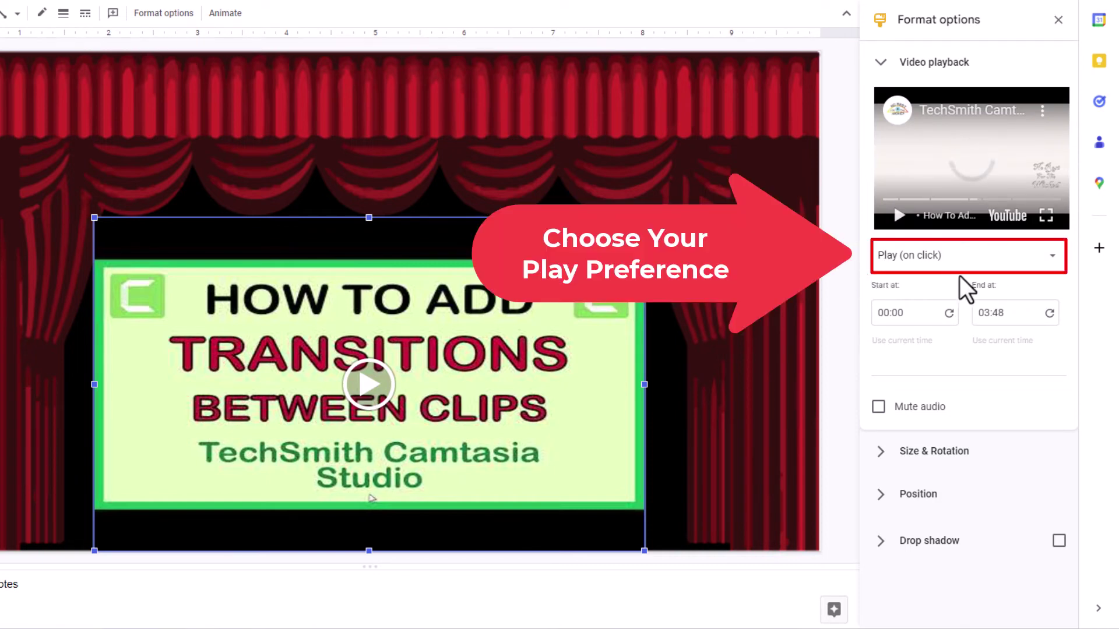
{"action": "left_click", "coordinate": [1050, 269]}
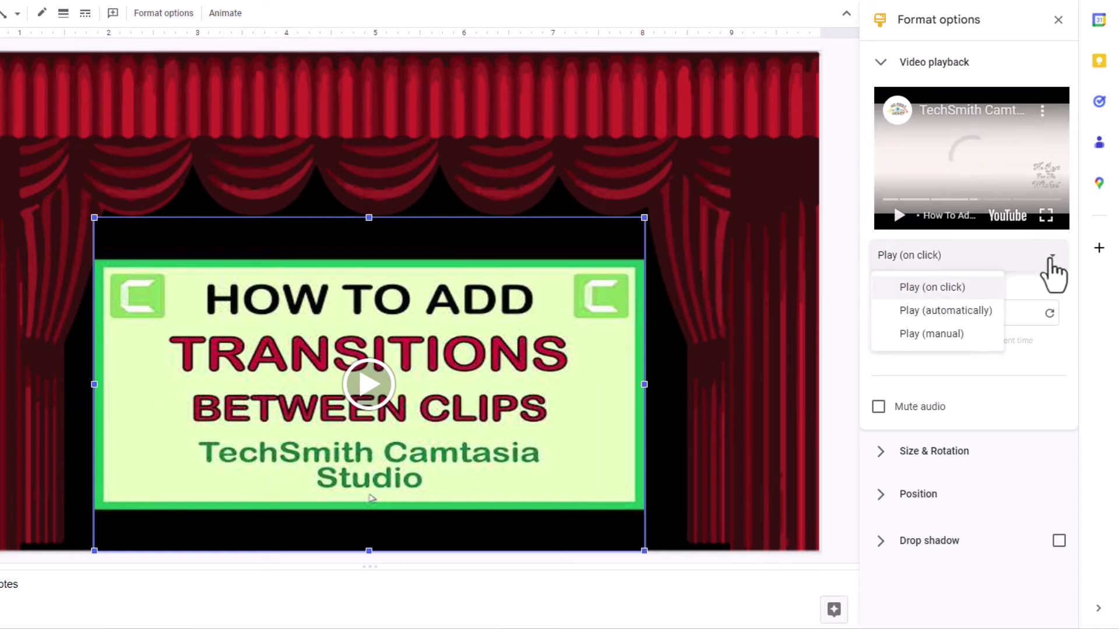
{"action": "left_click", "coordinate": [984, 310]}
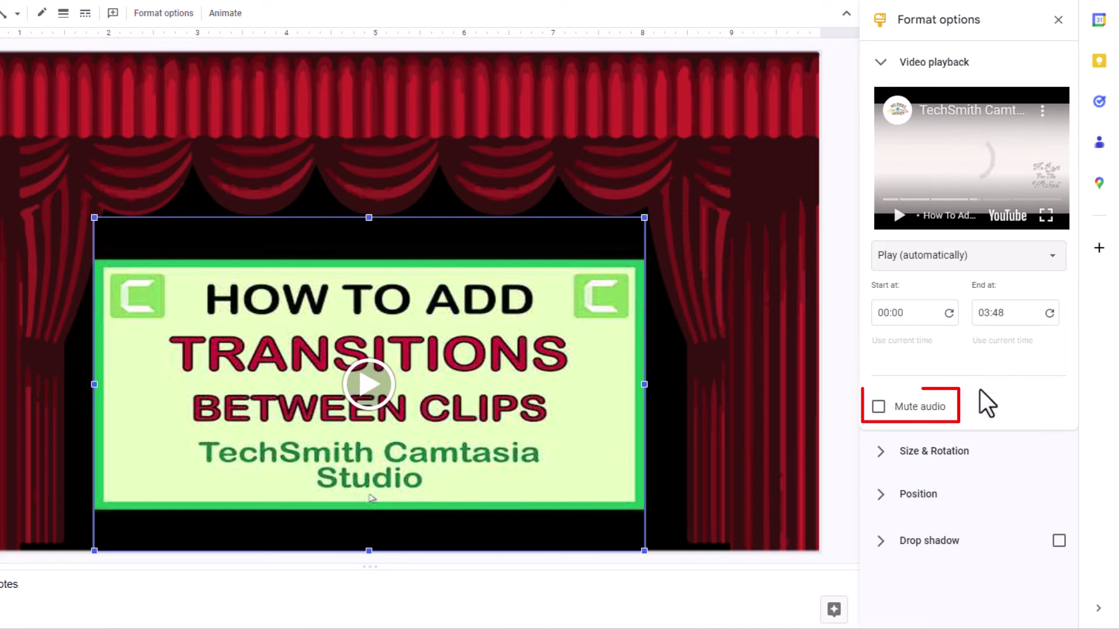
{"action": "left_click", "coordinate": [880, 415]}
{"action": "left_click", "coordinate": [880, 415]}
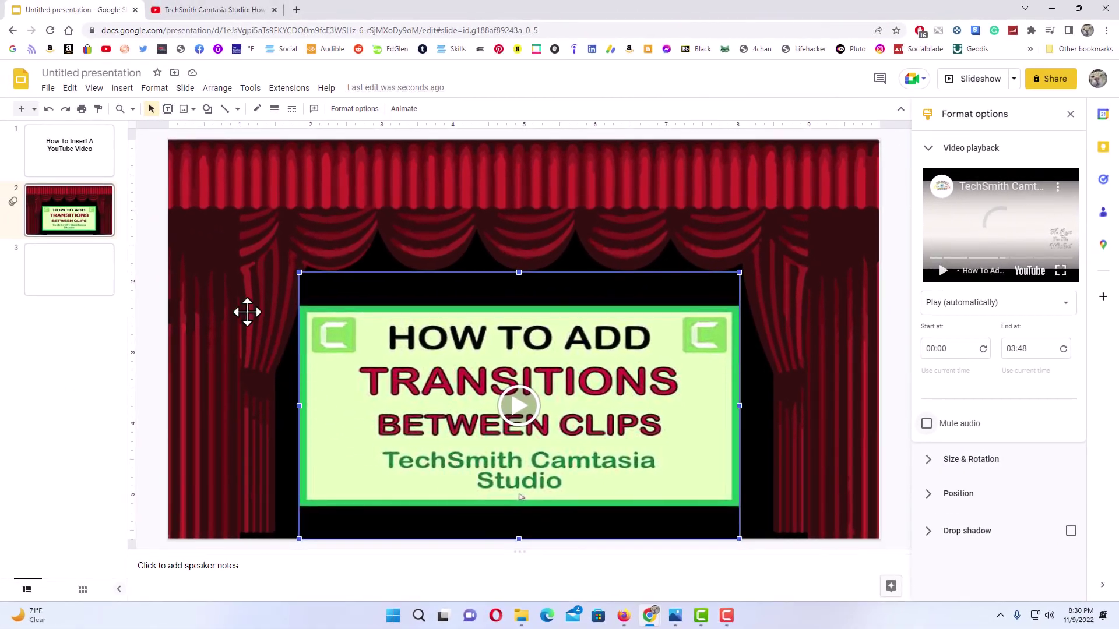
{"action": "left_click", "coordinate": [93, 160]}
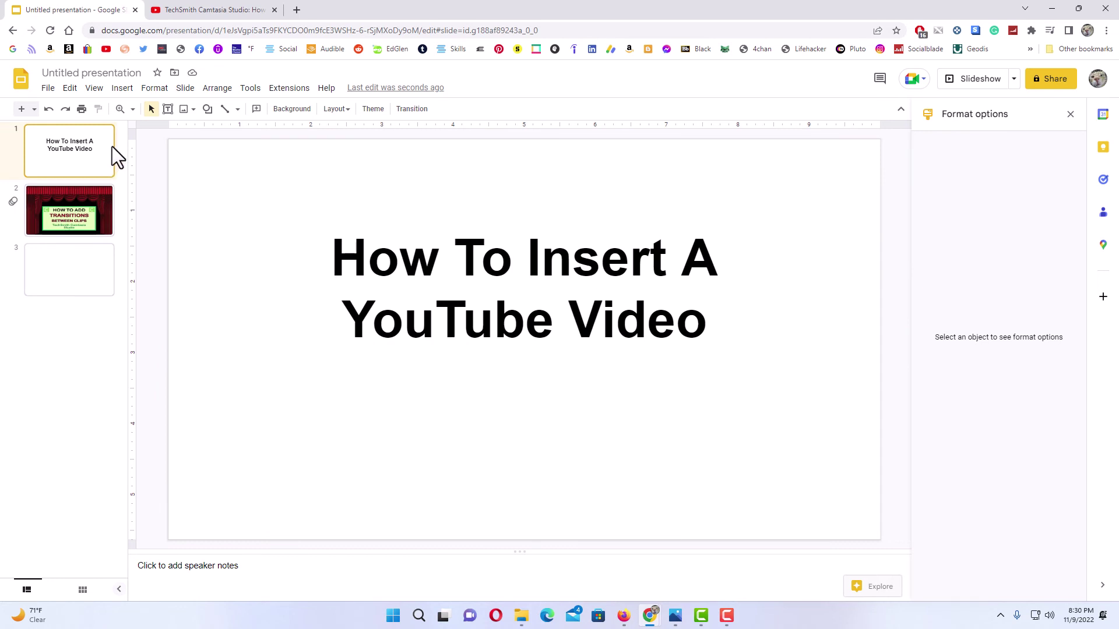
{"action": "left_click", "coordinate": [96, 93]}
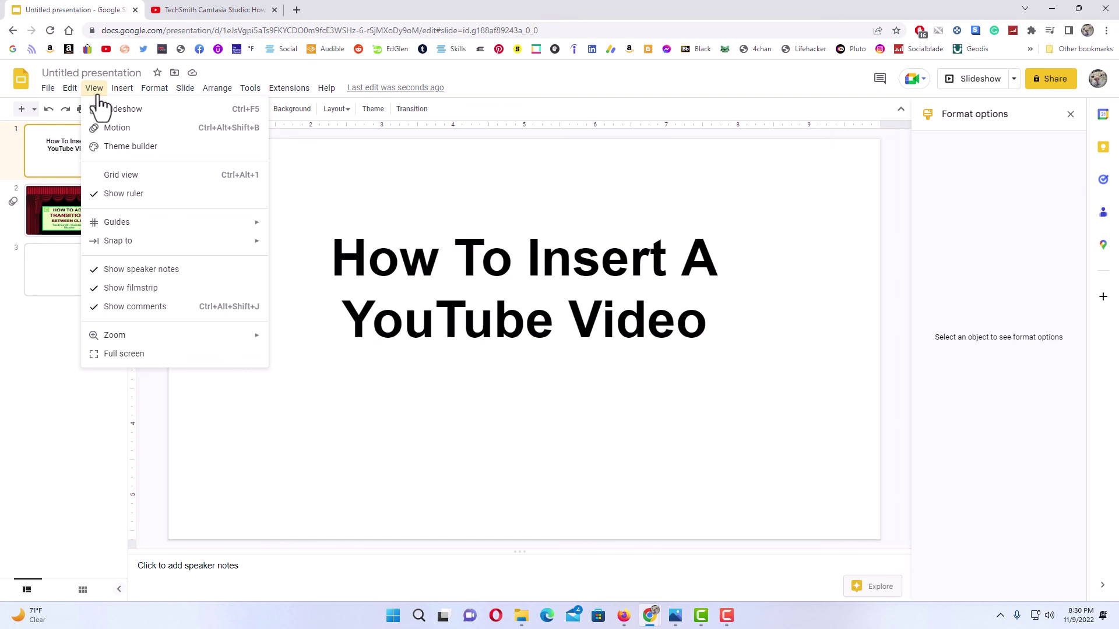
{"action": "left_click", "coordinate": [150, 112]}
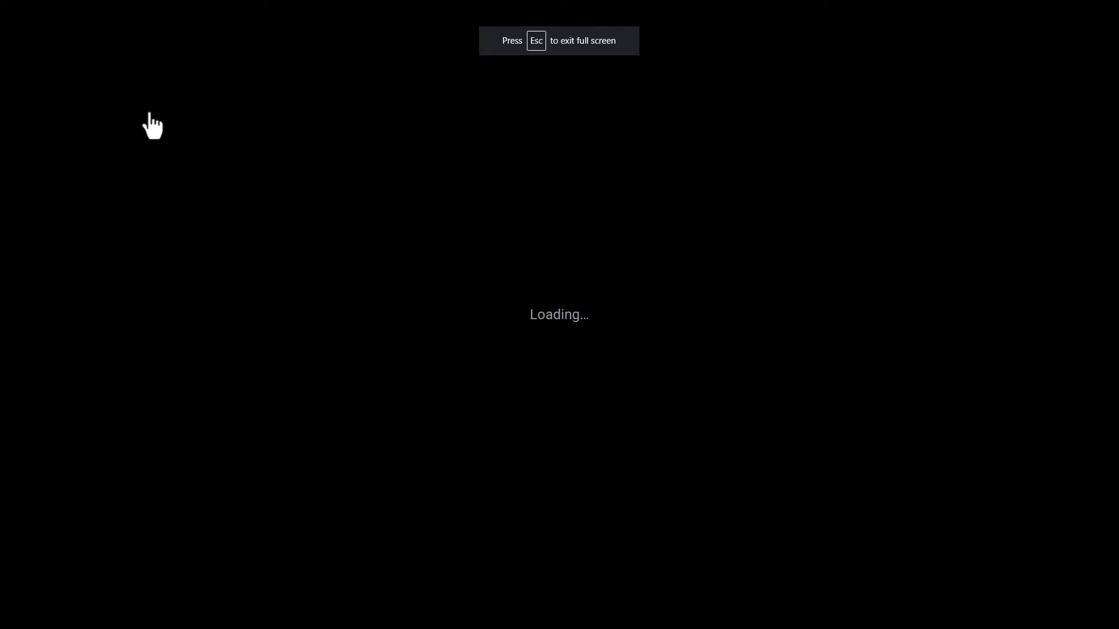
{"action": "left_click", "coordinate": [152, 164]}
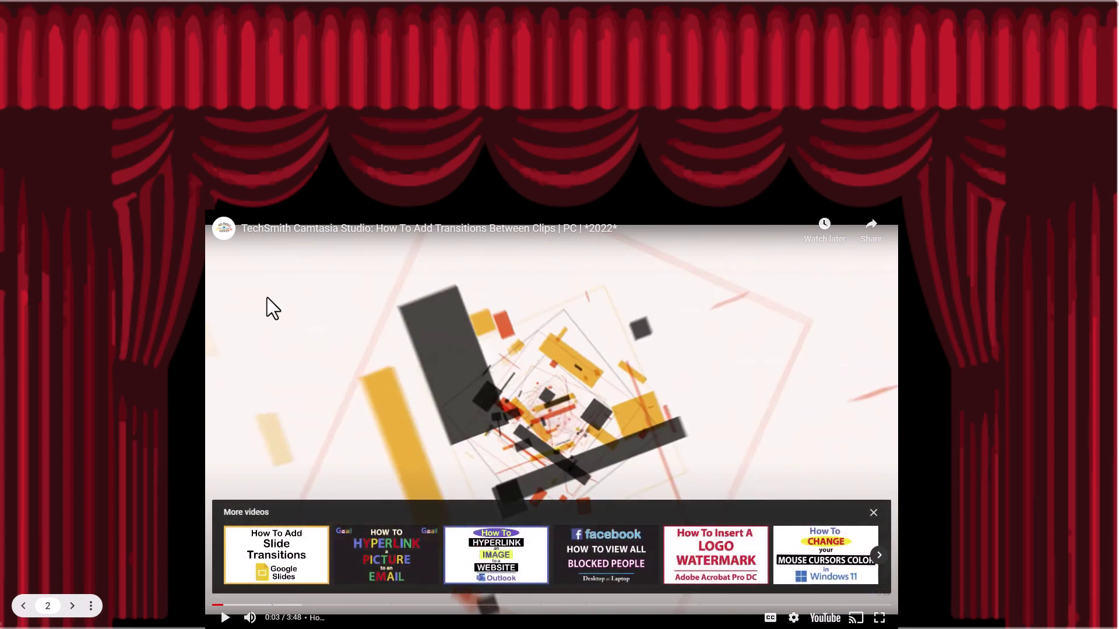
{"action": "key", "text": "Escape"}
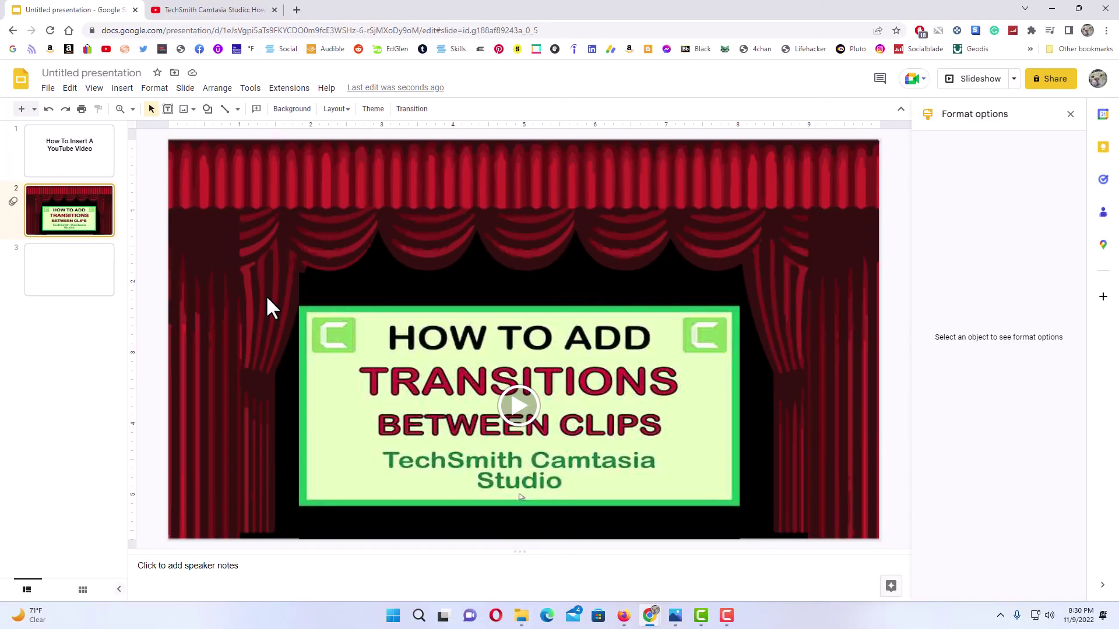